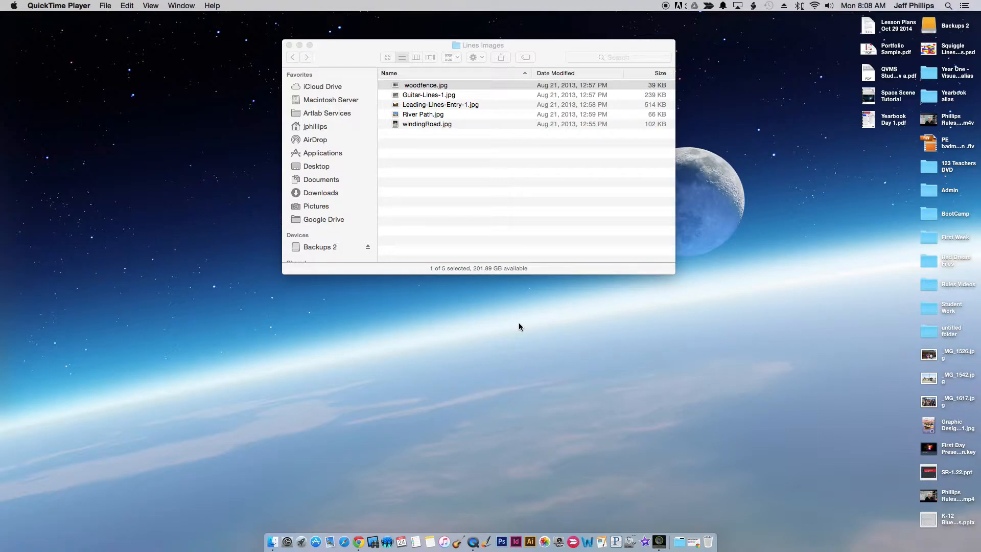
Preview woodfence.jpg and look through the other photos in the Lines Images folder.
left_click(472, 185)
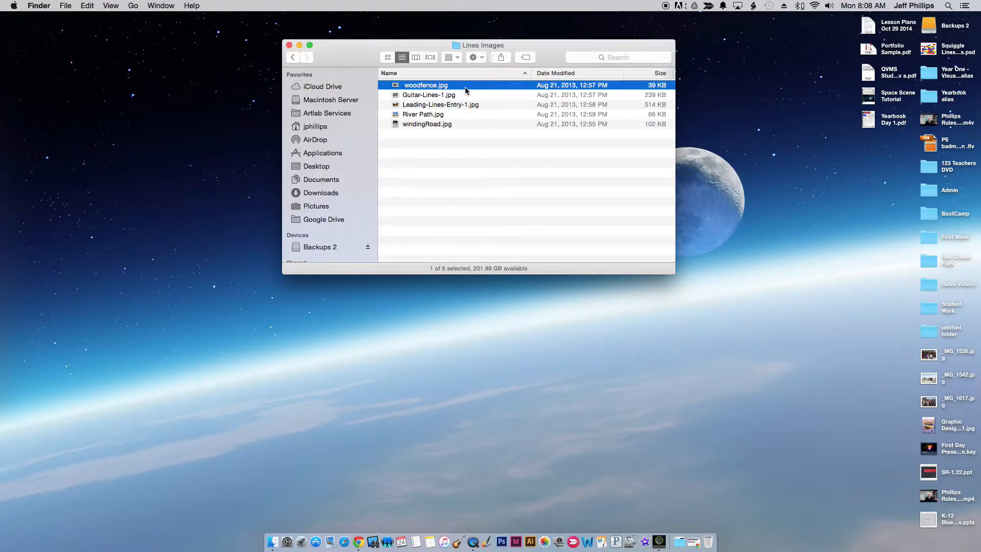
key("space")
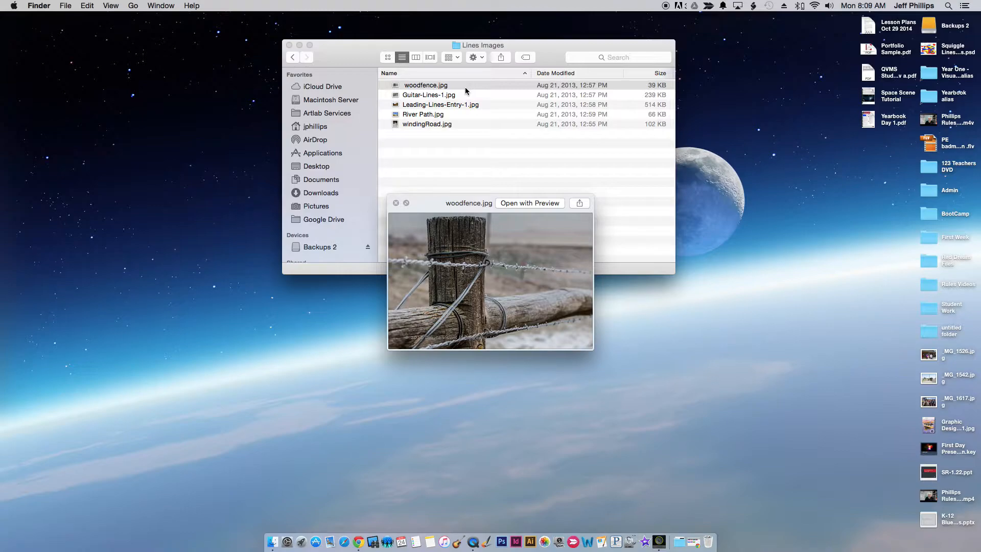
key("space")
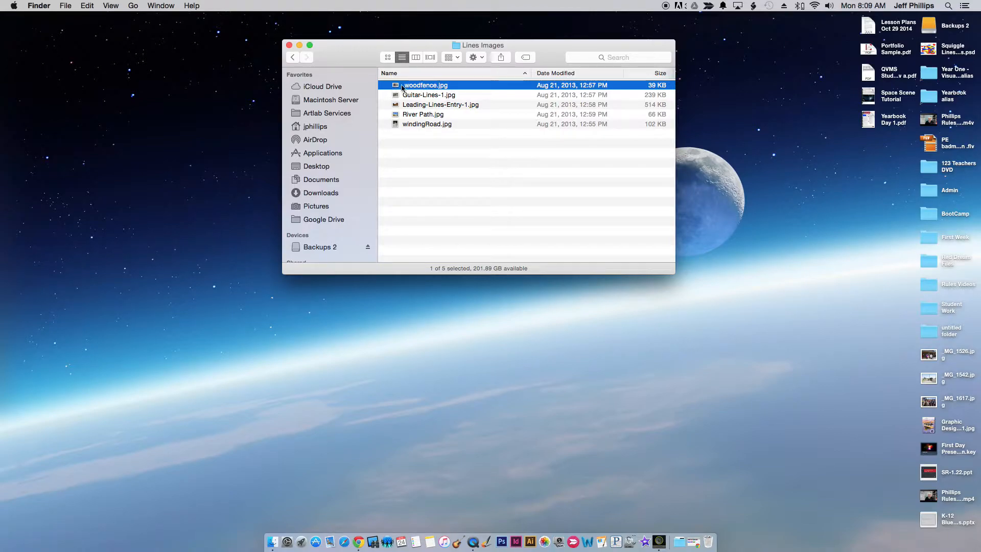
left_click(426, 97)
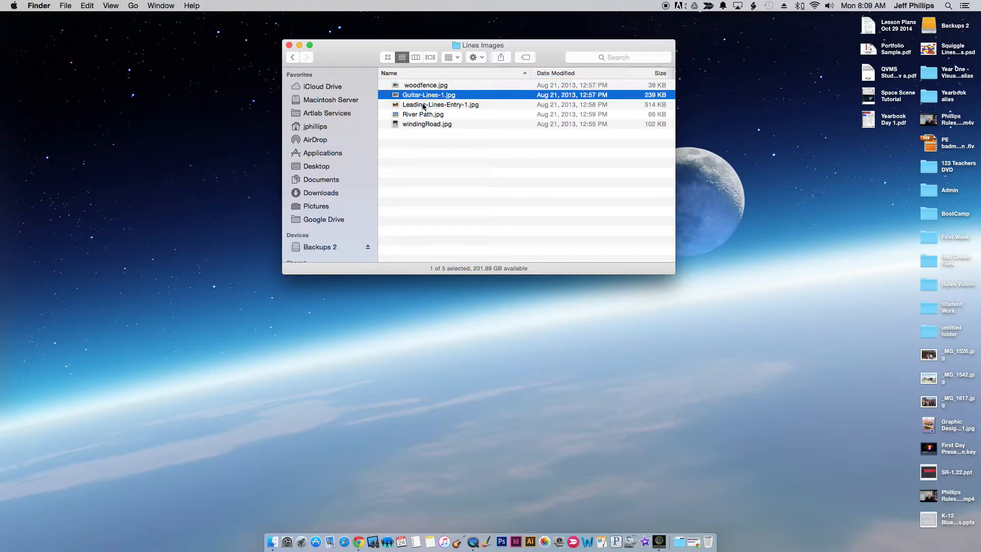
left_click(424, 105)
left_click(423, 115)
left_click(422, 125)
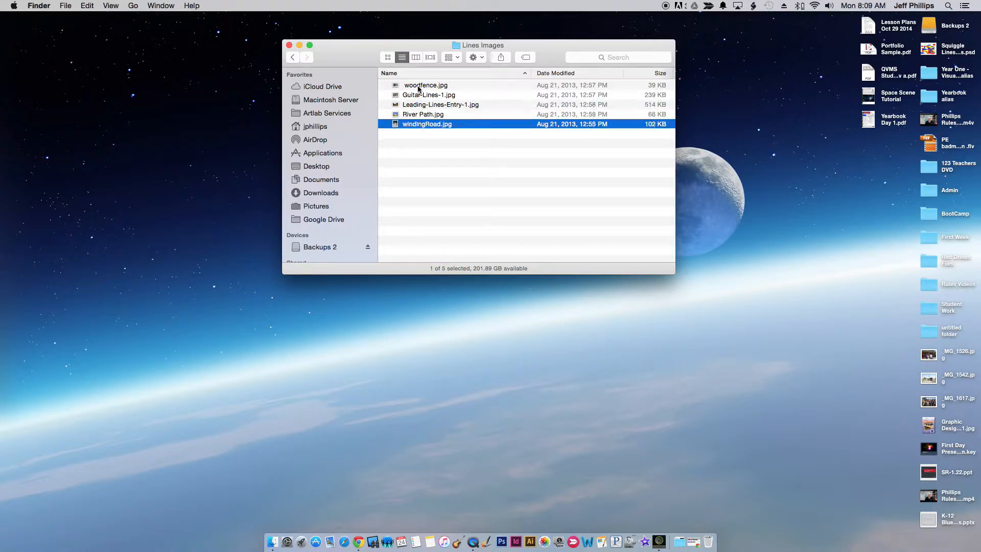
Open woodfence.jpg from the Lines Images folder in Photoshop.
left_click(419, 88)
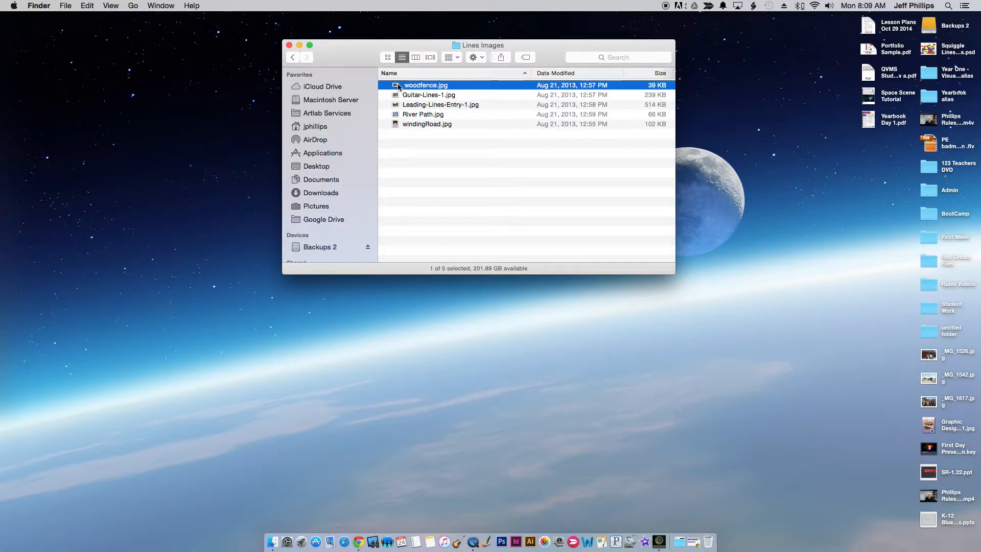
left_click_drag(396, 85, 500, 547)
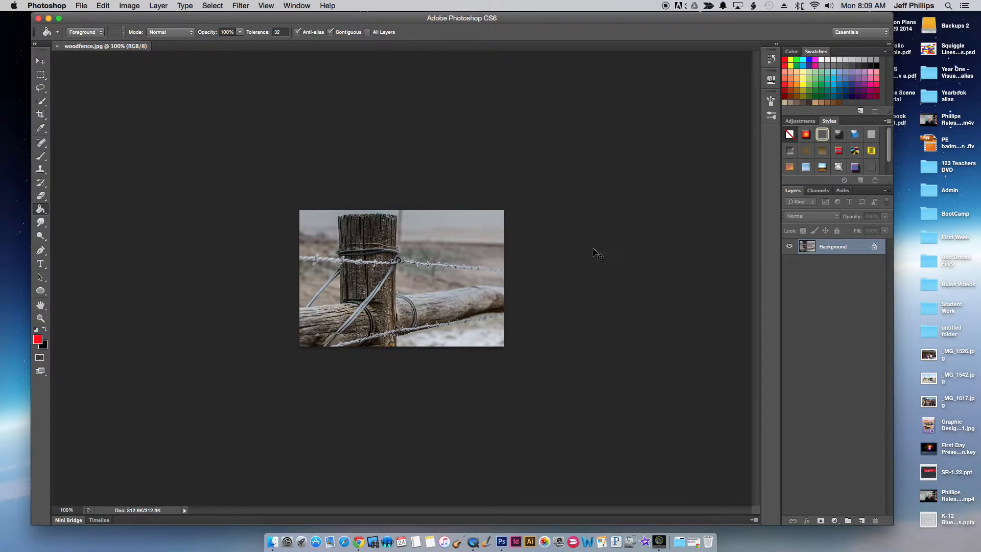
key("super+plus")
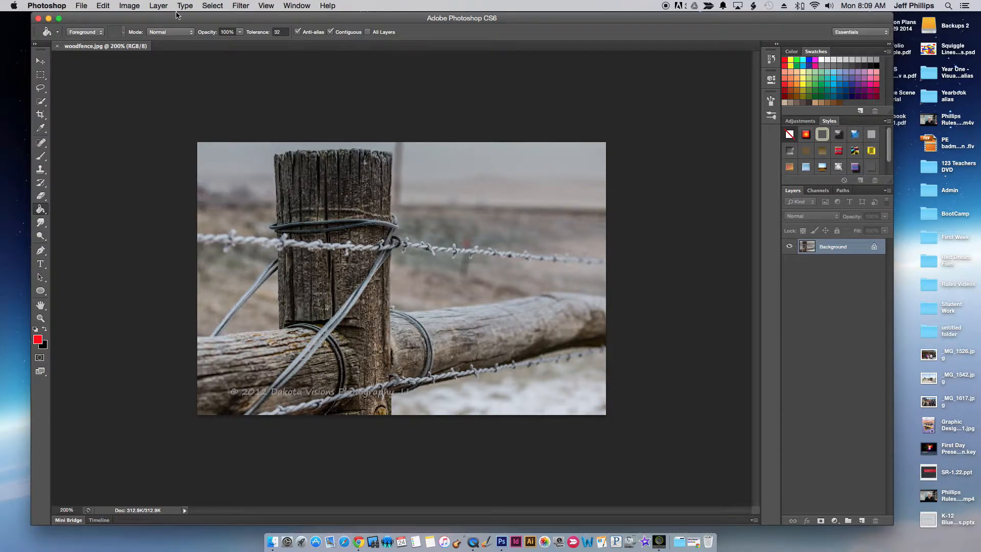
Add a new layer named "paper" above the Background.
left_click(159, 5)
mouse_move(163, 15)
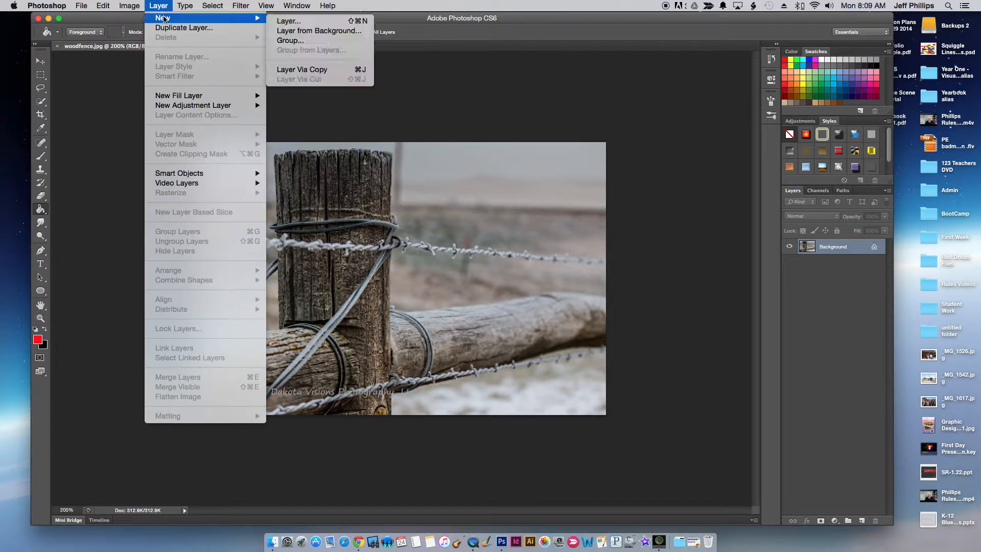
left_click(302, 20)
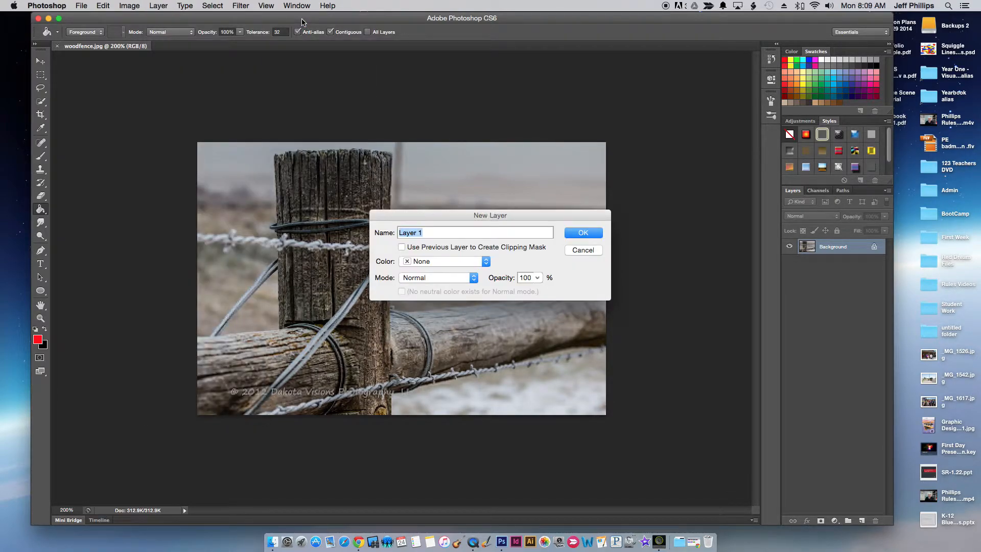
type("paper")
left_click(577, 233)
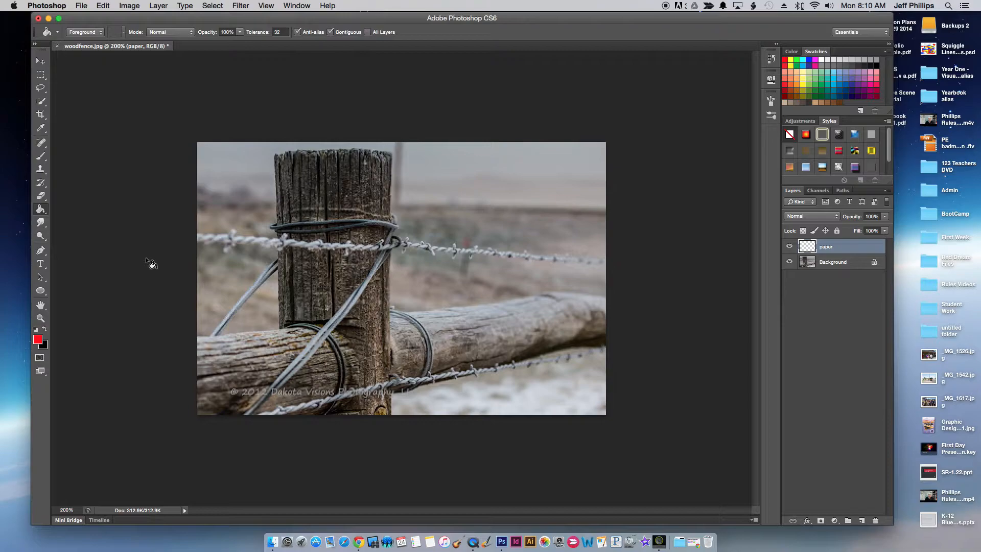
Set the foreground colour to light grey e2e2e2 and fill the whole paper layer with it using the Paint Bucket.
left_click(791, 52)
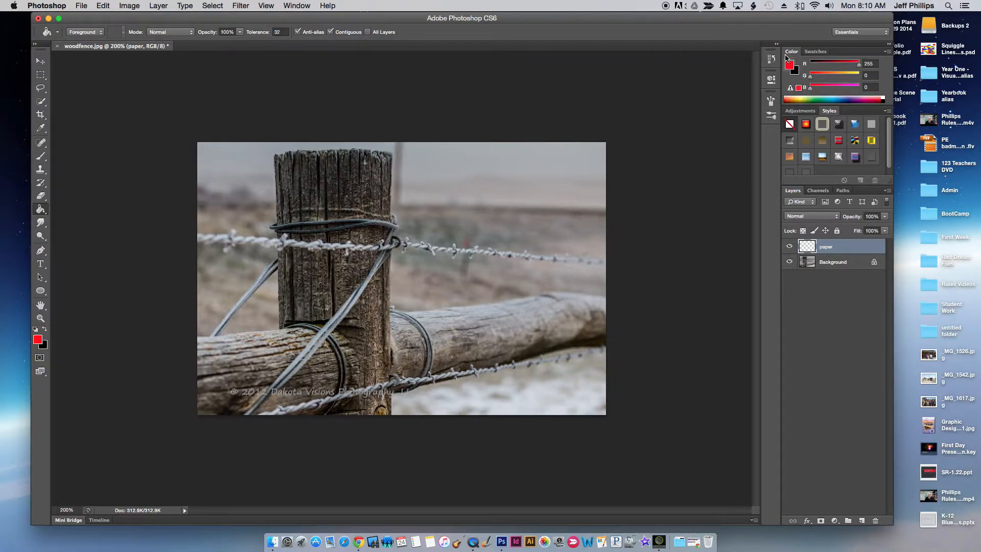
left_click(791, 66)
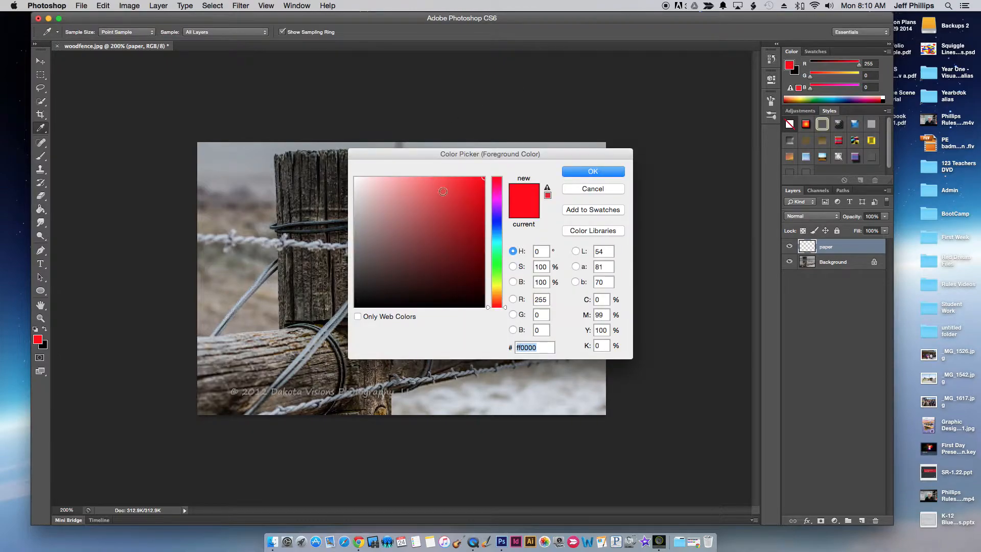
left_click_drag(452, 196, 351, 192)
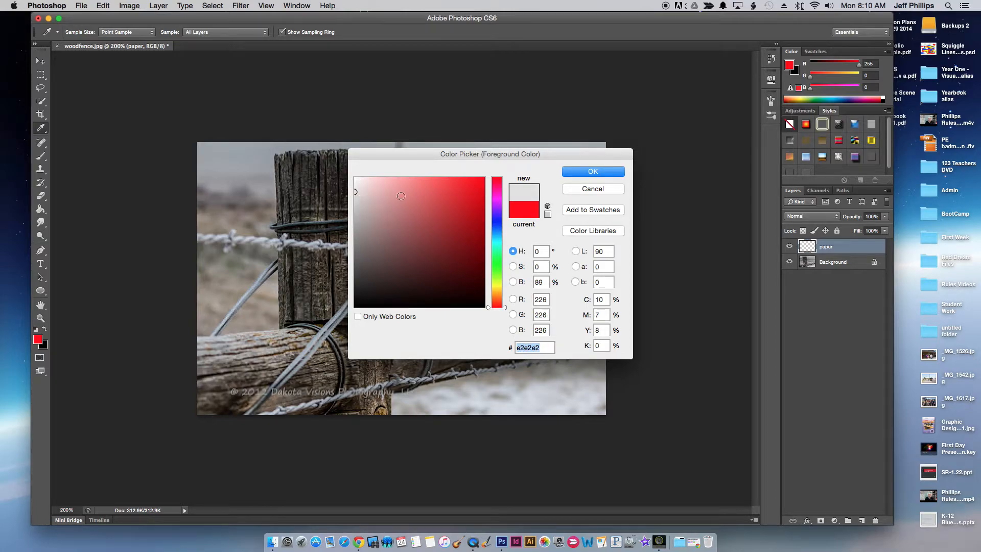
left_click(577, 172)
left_click(42, 208)
left_click(82, 217)
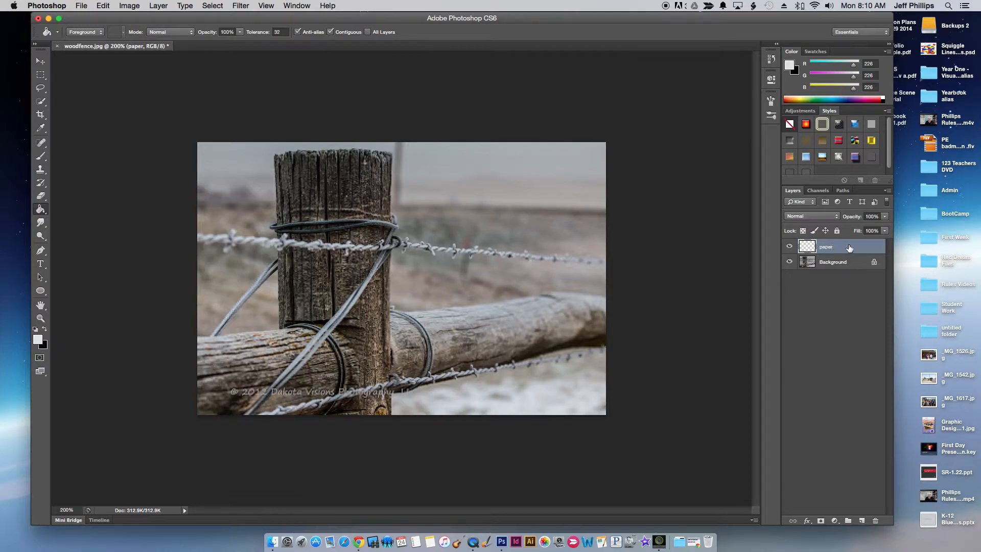
left_click(459, 226)
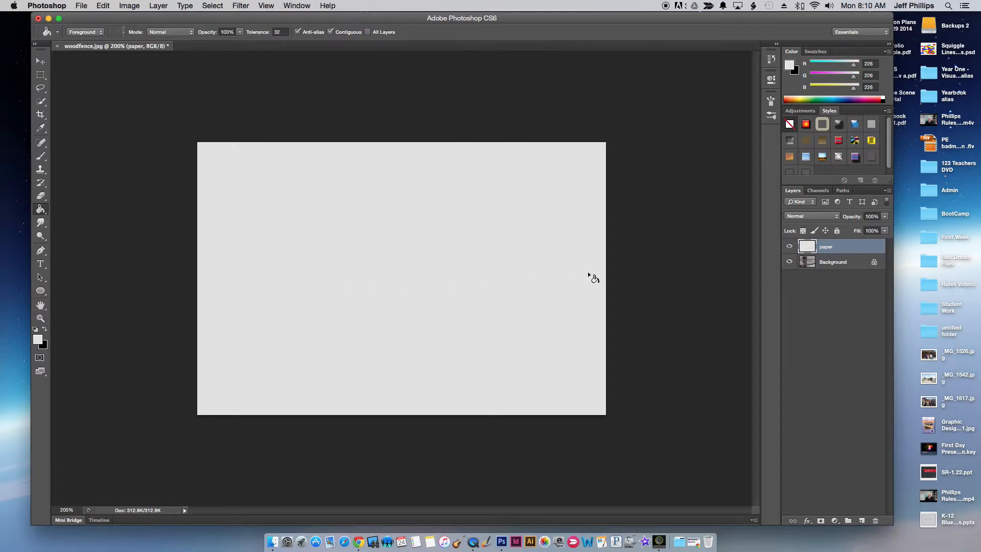
Reduce the paper layer's opacity to 35%.
left_click(884, 217)
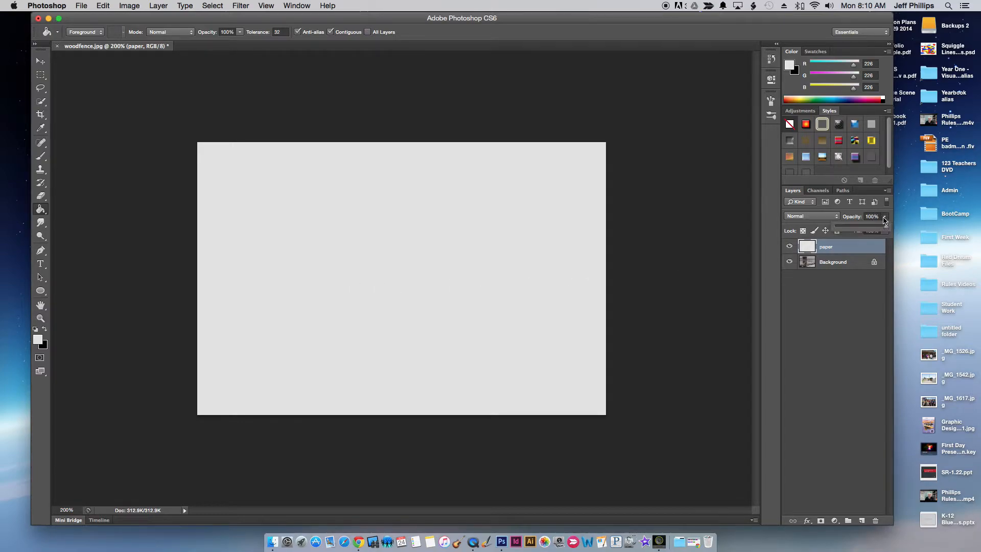
left_click_drag(886, 227, 853, 229)
left_click(855, 226)
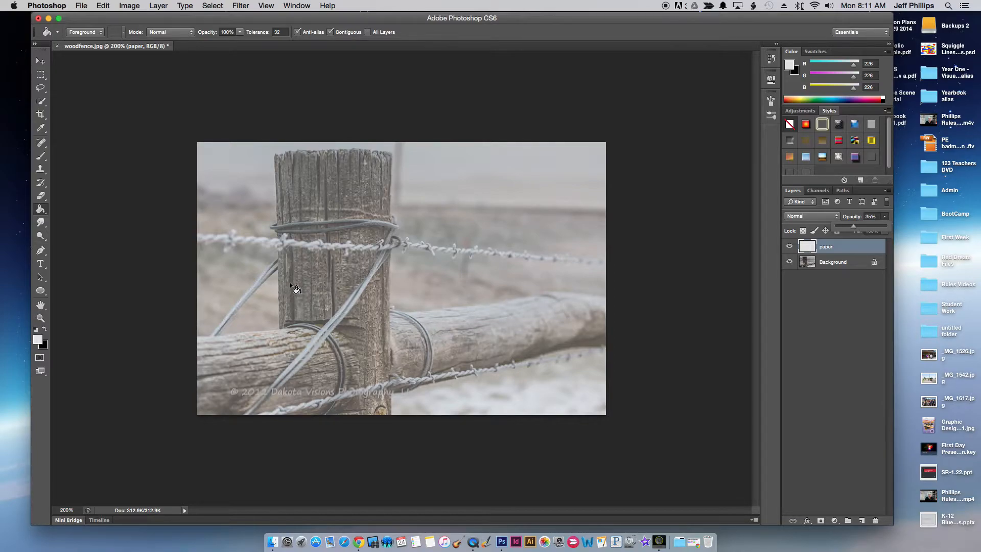
Add a new layer named "drawing" above the paper layer.
left_click(158, 6)
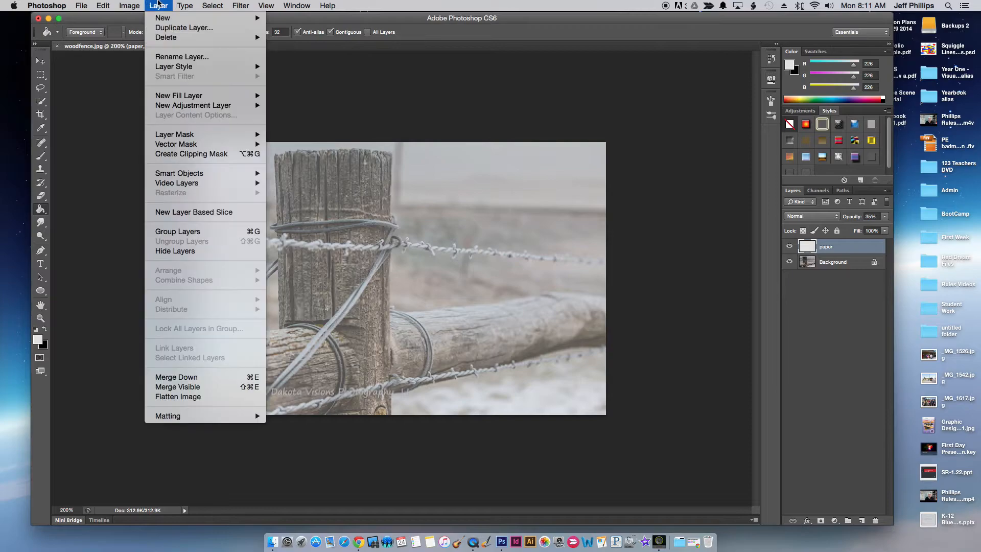
mouse_move(162, 17)
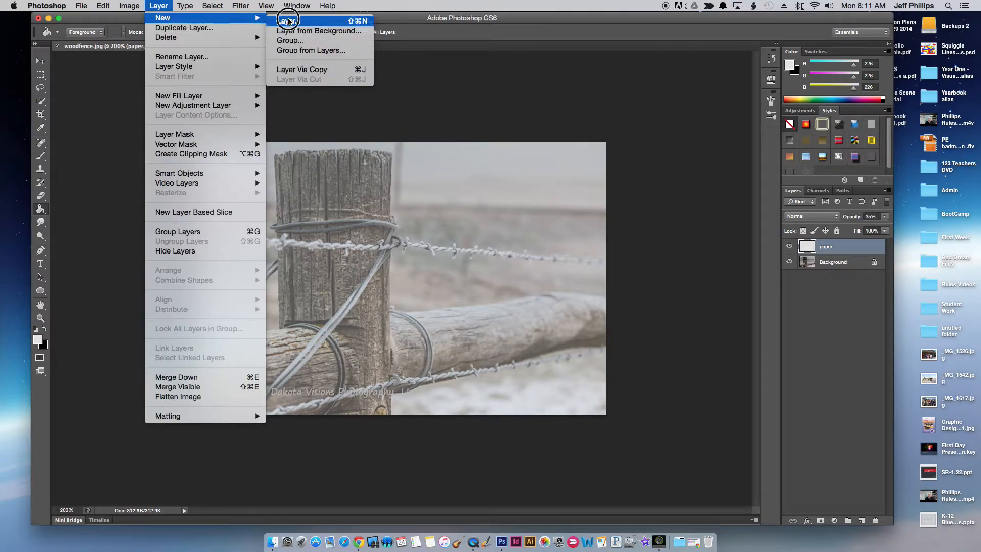
left_click(289, 21)
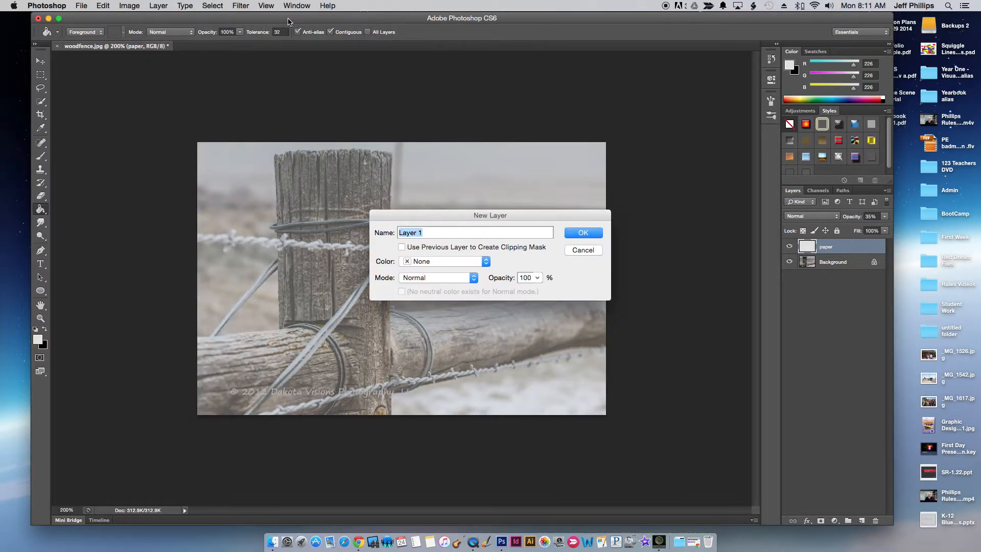
type("drawing")
left_click(582, 235)
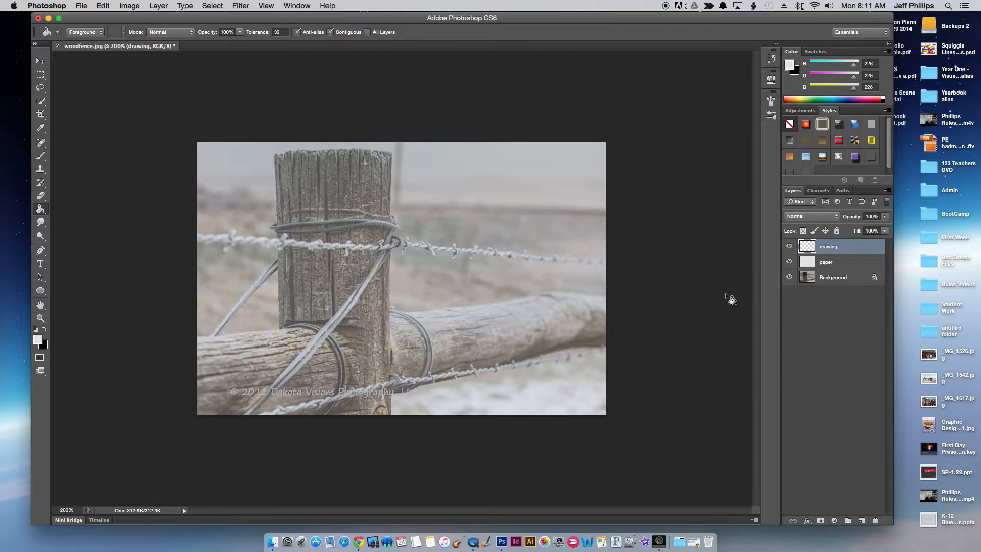
Take the Brush tool and replace the current brush presets with the Dry Media Brushes set.
left_click(41, 156)
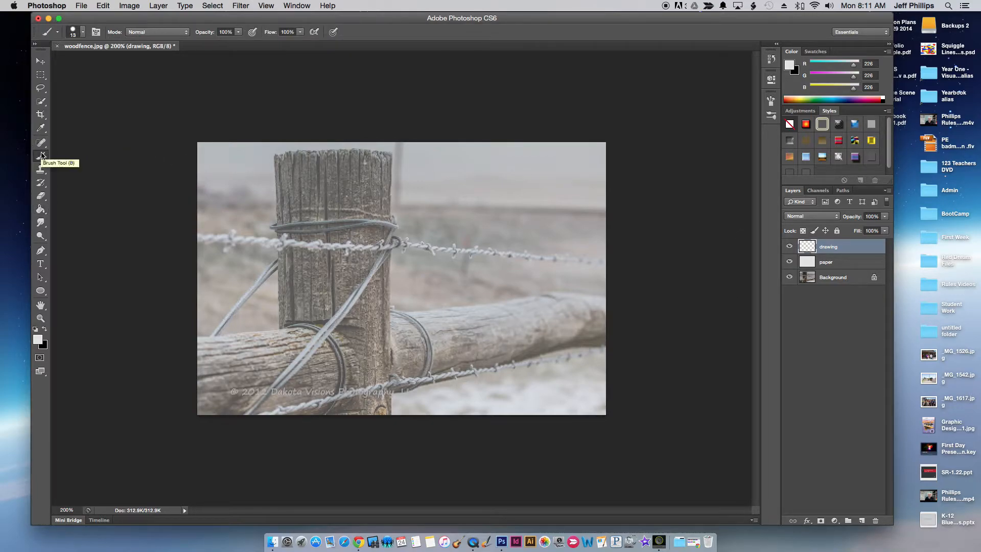
left_click(84, 33)
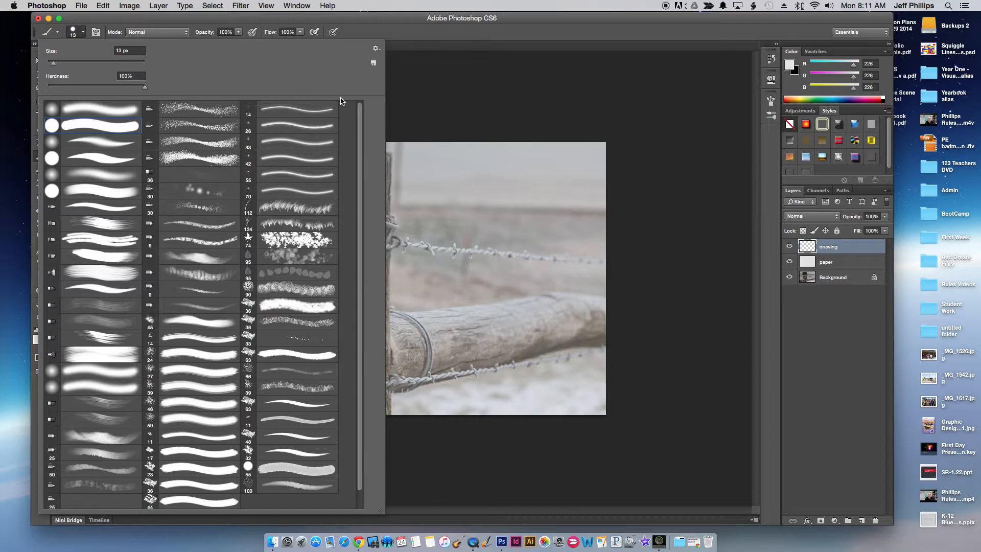
left_click(377, 48)
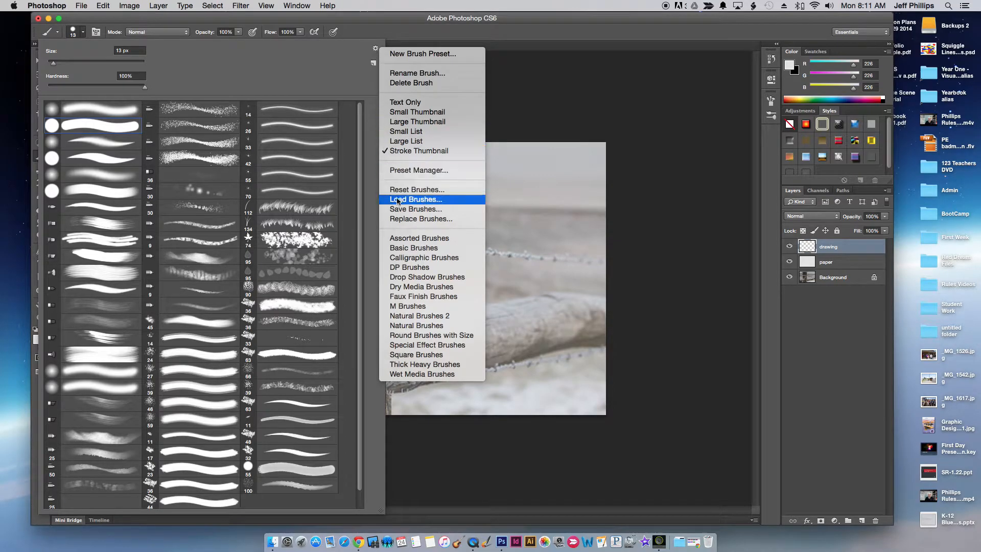
left_click(403, 288)
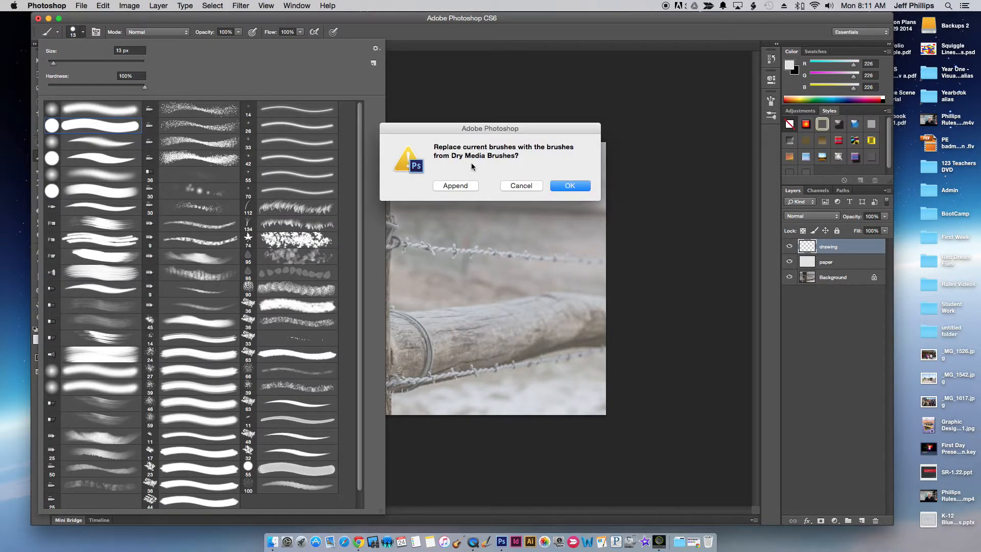
left_click(562, 186)
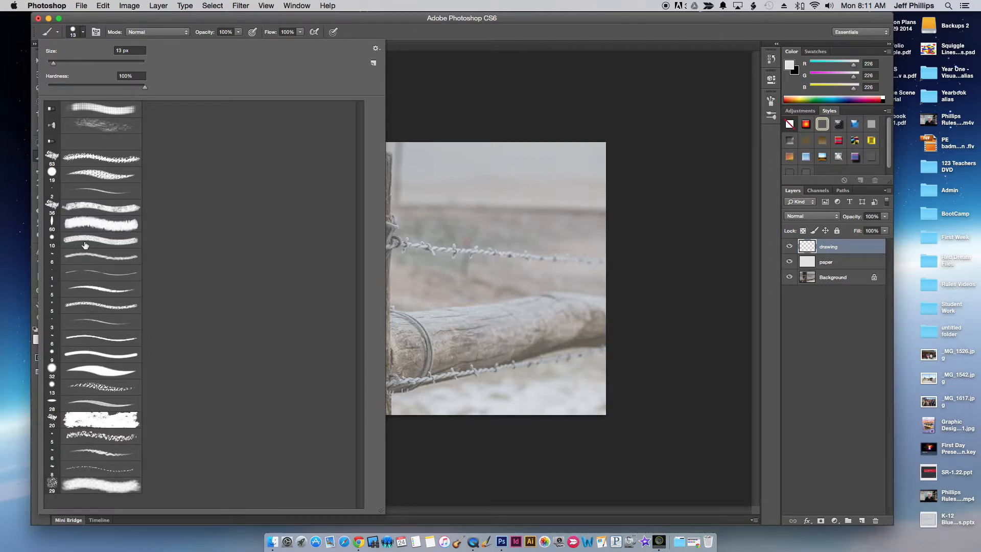
Display the brush presets as a Large List and choose the Charcoal Pencil brush.
left_click(376, 49)
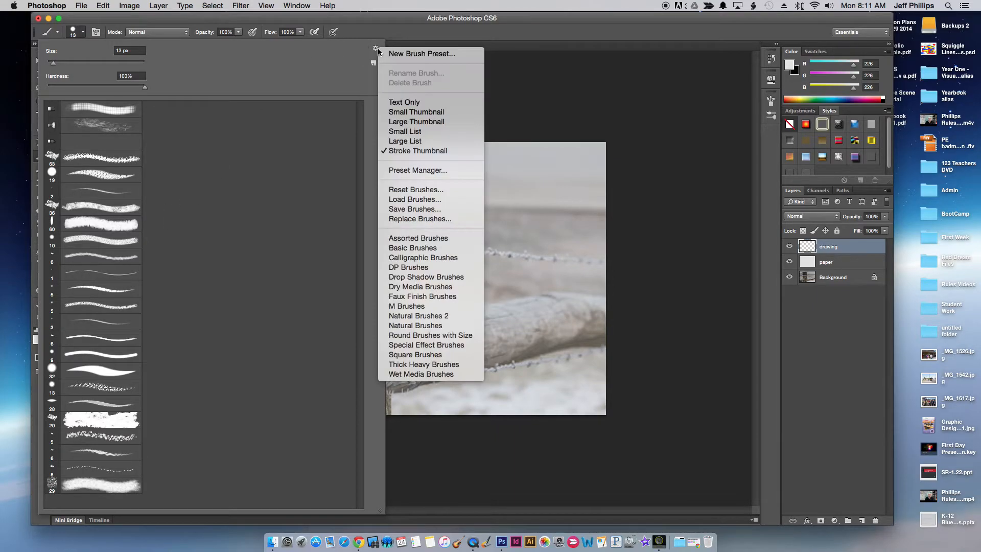
left_click(398, 141)
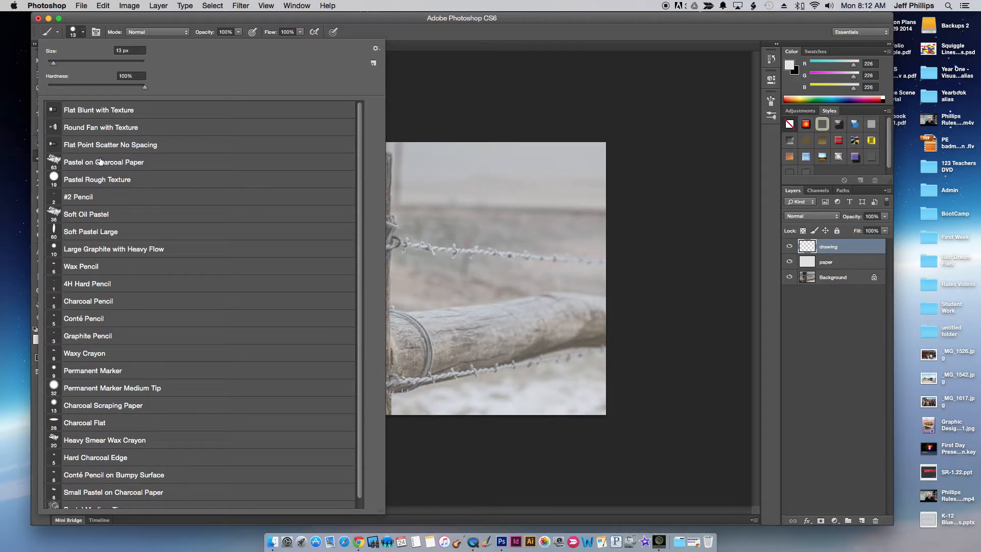
left_click(82, 302)
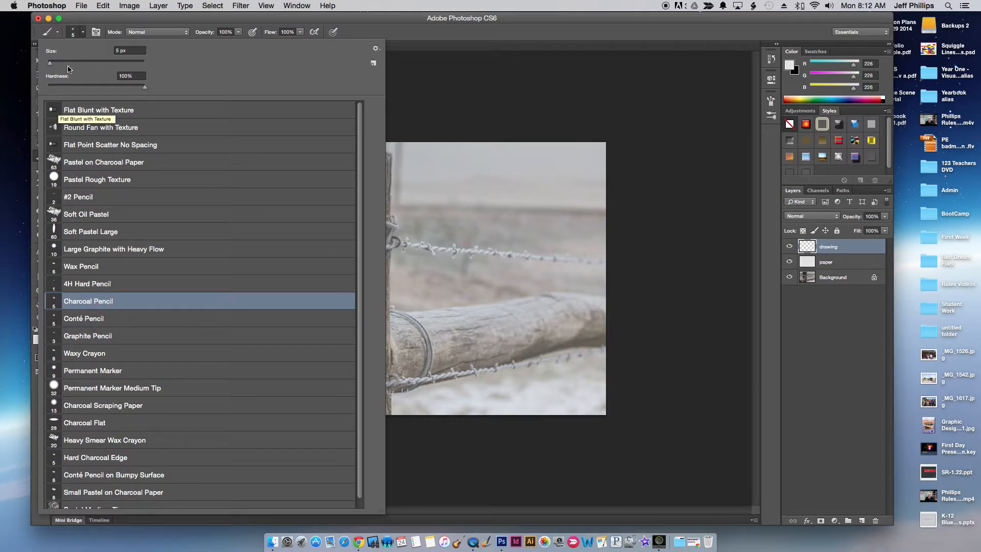
left_click(86, 32)
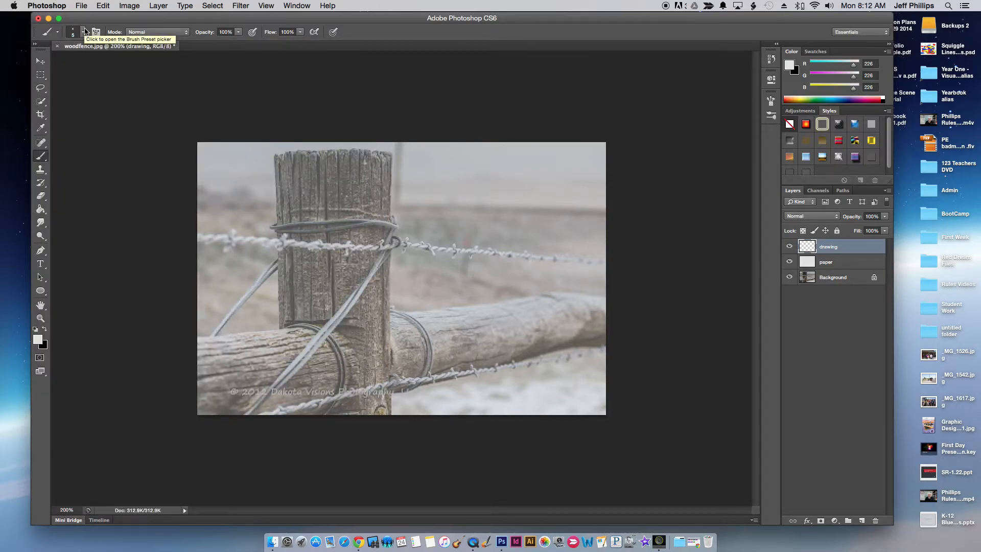
Set the foreground colour to dark grey 303030.
left_click(790, 65)
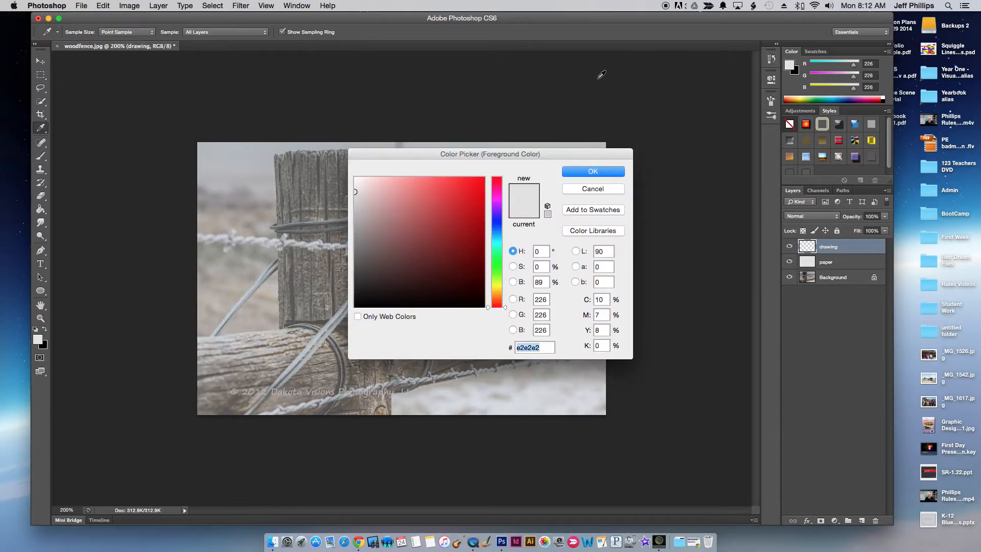
left_click_drag(342, 200, 326, 282)
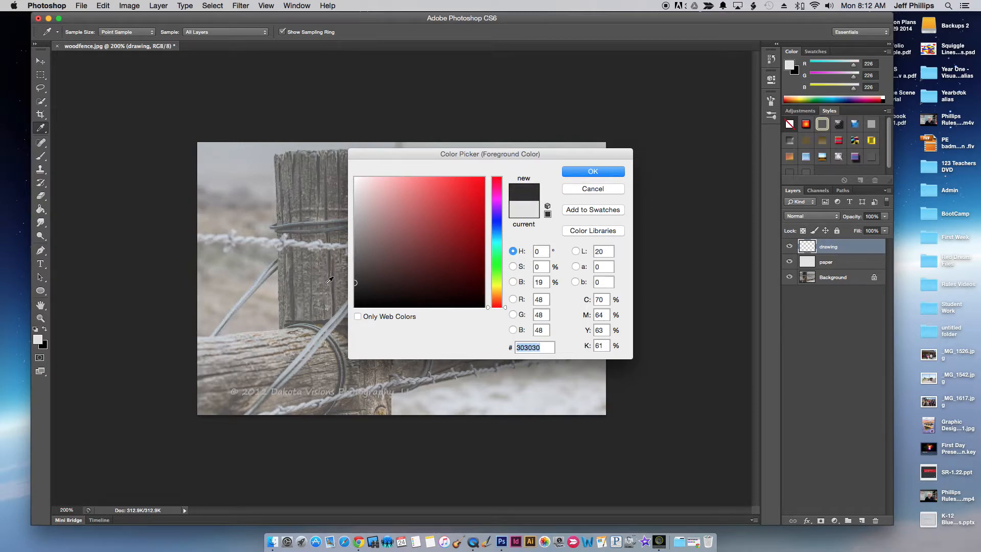
left_click(588, 174)
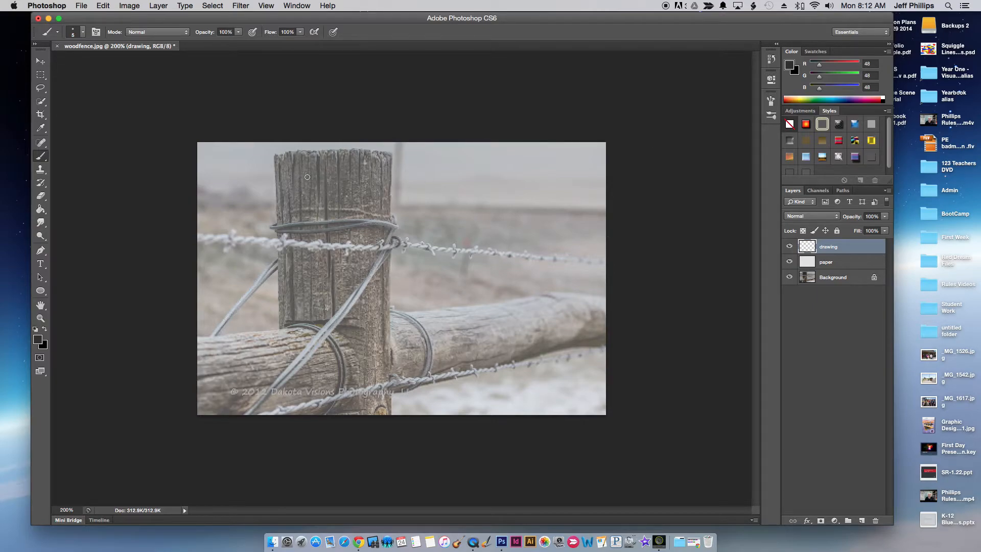
Trace the fence post's outline, jagged top and wood-grain cracks with charcoal strokes on the drawing layer.
mouse_move(274, 162)
left_mouse_down()
mouse_move(274, 153)
mouse_move(277, 168)
left_mouse_up()
left_click_drag(275, 164, 276, 233)
mouse_move(277, 159)
left_mouse_down()
mouse_move(293, 178)
mouse_move(295, 153)
mouse_move(302, 171)
mouse_move(304, 152)
mouse_move(323, 152)
mouse_move(318, 186)
mouse_move(327, 152)
mouse_move(326, 214)
left_mouse_up()
mouse_move(333, 160)
left_mouse_down()
mouse_move(337, 194)
mouse_move(339, 146)
mouse_move(354, 153)
mouse_move(347, 152)
mouse_move(352, 173)
mouse_move(361, 154)
mouse_move(360, 184)
mouse_move(364, 151)
mouse_move(391, 163)
mouse_move(392, 155)
mouse_move(388, 357)
left_mouse_up()
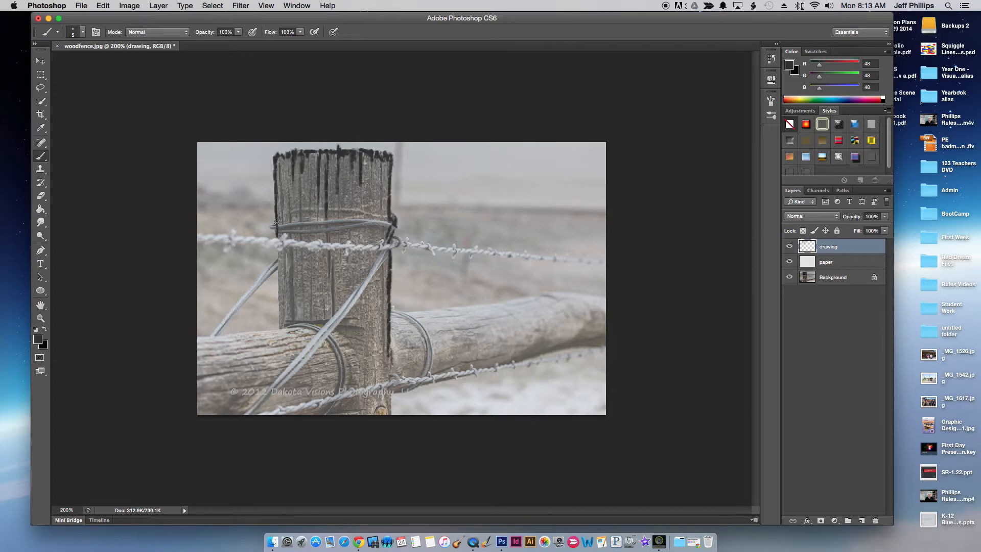
left_click_drag(277, 249, 280, 326)
mouse_move(328, 277)
left_mouse_down()
mouse_move(327, 252)
mouse_move(333, 315)
left_mouse_up()
left_click_drag(289, 254, 294, 315)
left_click_drag(289, 214, 279, 181)
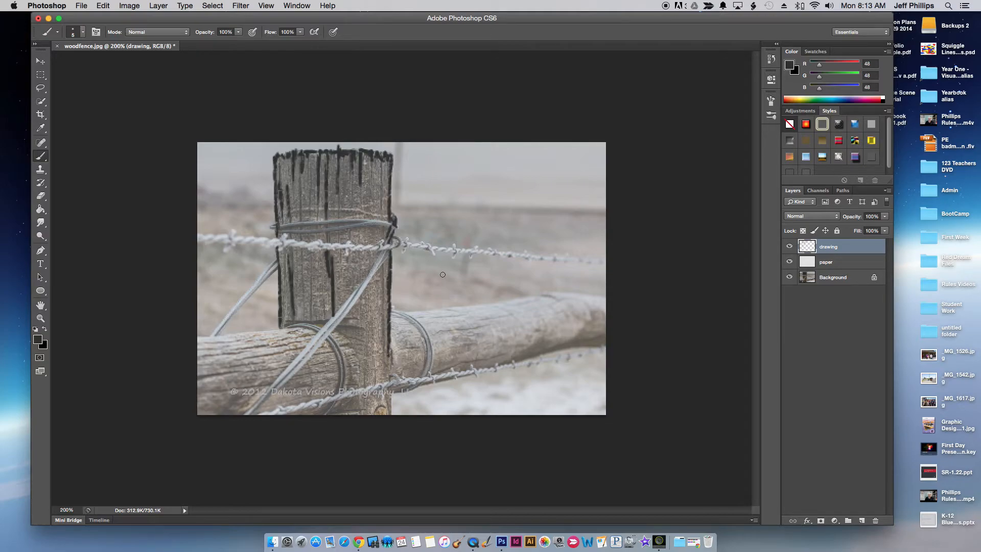
Check the line work by raising the paper layer's opacity to 100%, and return the opacity to 36%.
double_click(843, 262)
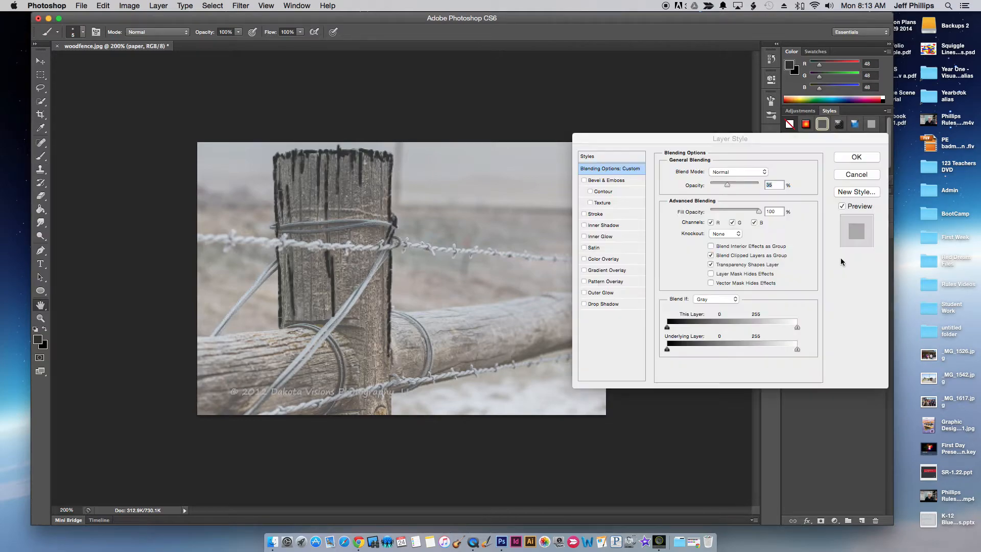
left_click(842, 176)
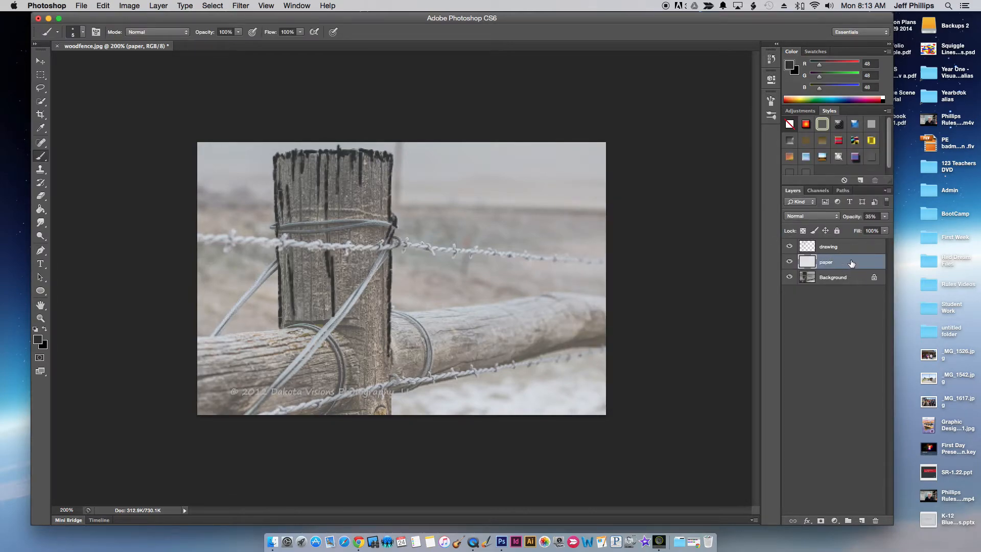
left_click(886, 220)
left_click_drag(856, 228, 889, 232)
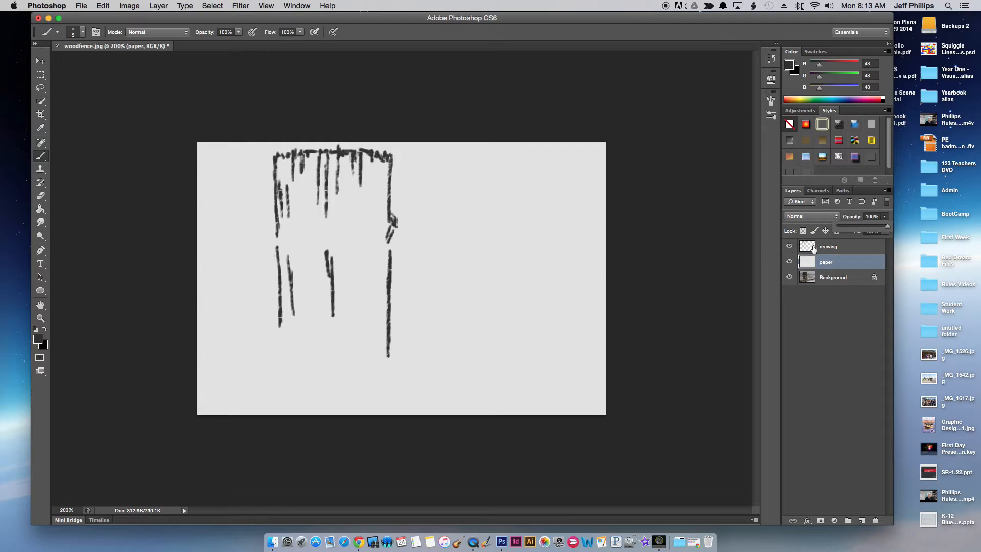
left_click_drag(888, 230, 854, 237)
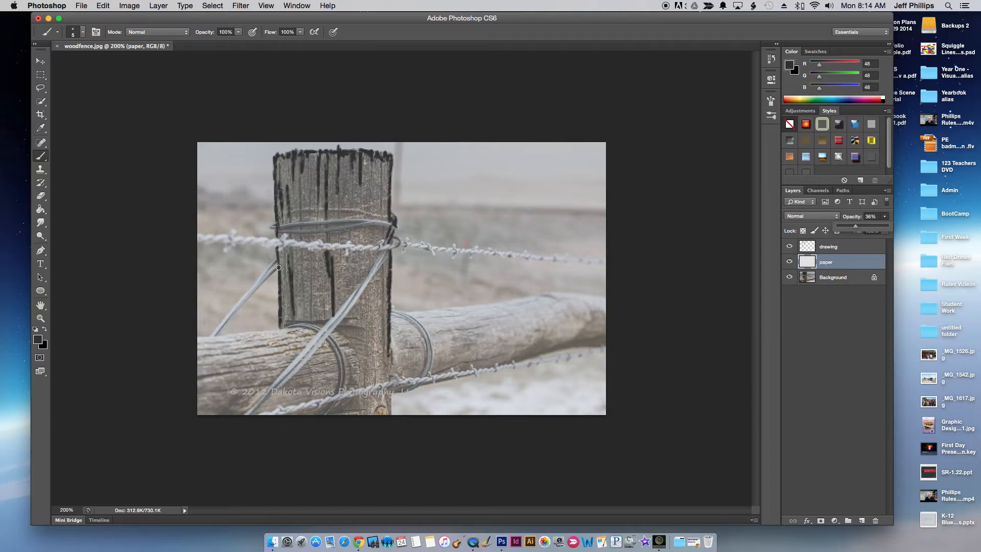
Add two more vertical wood-grain cracks to the post below the upper barbed wire.
left_click(304, 264)
left_click_drag(303, 258, 310, 316)
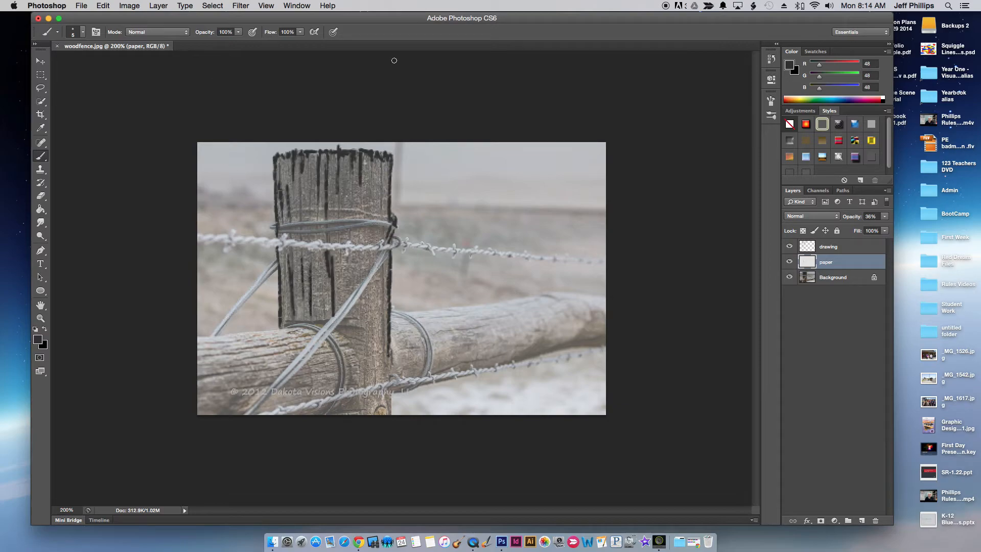
Set the foreground colour to medium grey, RGB 101, and return to the Brush tool.
left_click(791, 65)
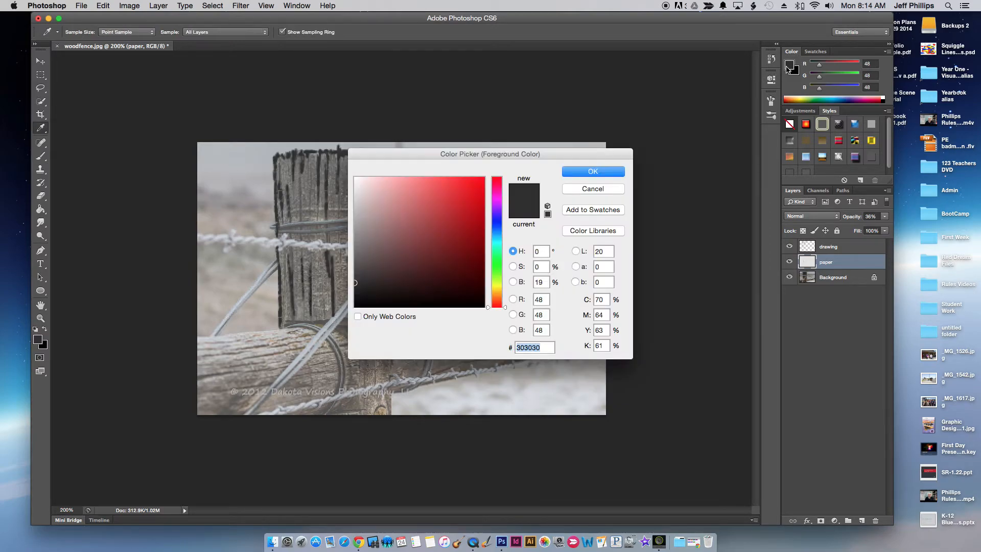
left_click_drag(354, 282, 356, 255)
left_click(577, 175)
key("b")
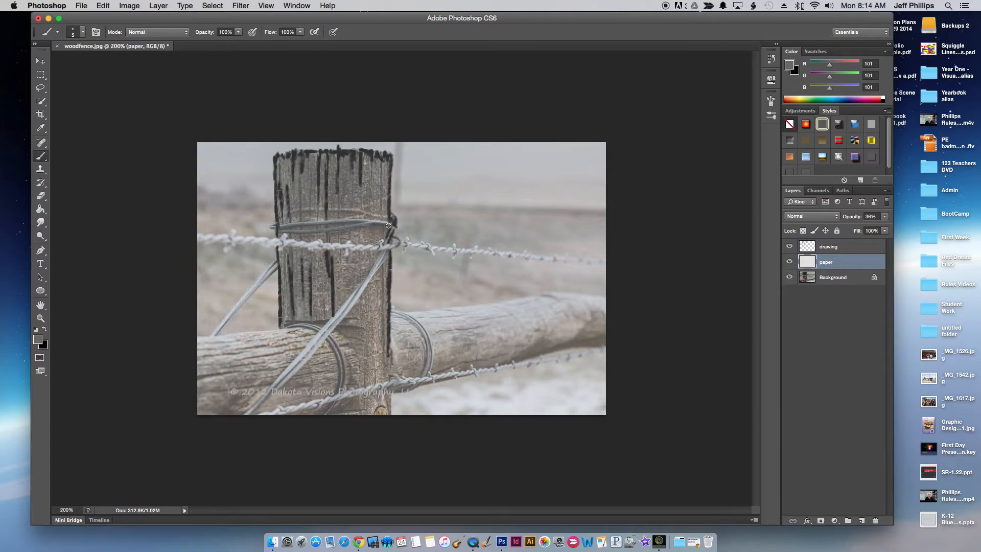
Trace the wire wrapped around the post and the diagonal wires in grey, switching to the drawing layer to finish the strokes.
mouse_move(363, 225)
left_mouse_down()
mouse_move(281, 227)
mouse_move(381, 223)
mouse_move(294, 225)
left_mouse_up()
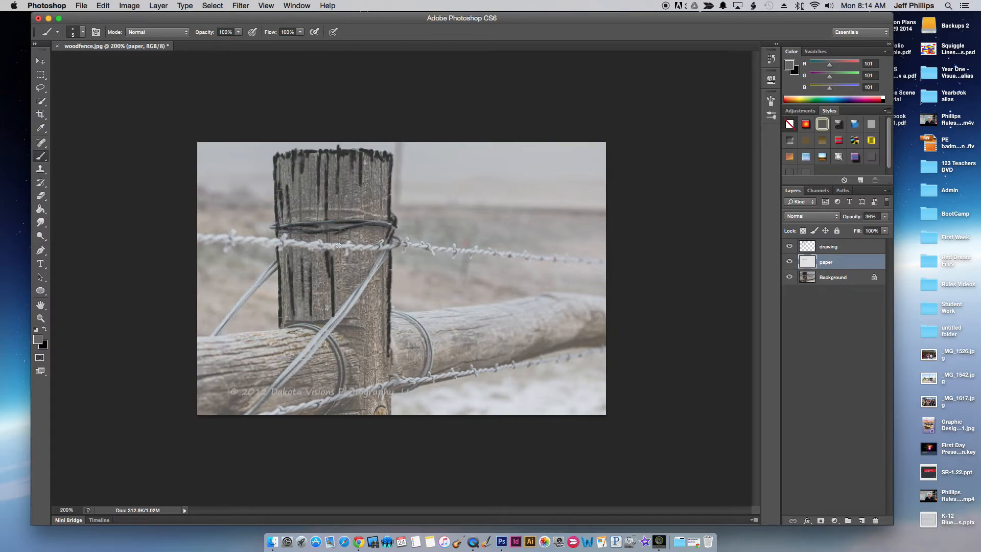
mouse_move(387, 246)
left_mouse_down()
mouse_move(348, 306)
mouse_move(368, 272)
mouse_move(296, 359)
mouse_move(329, 333)
left_mouse_up()
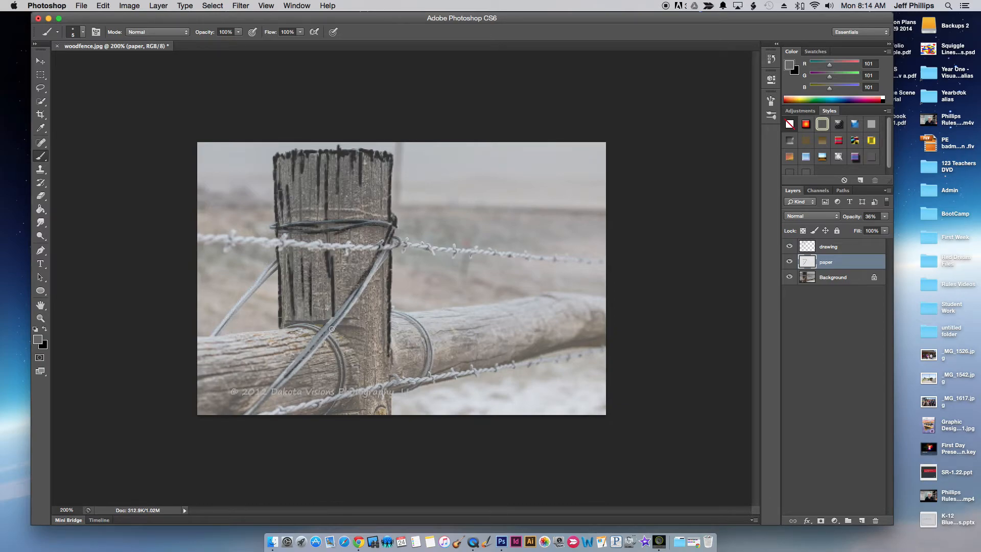
left_click(830, 246)
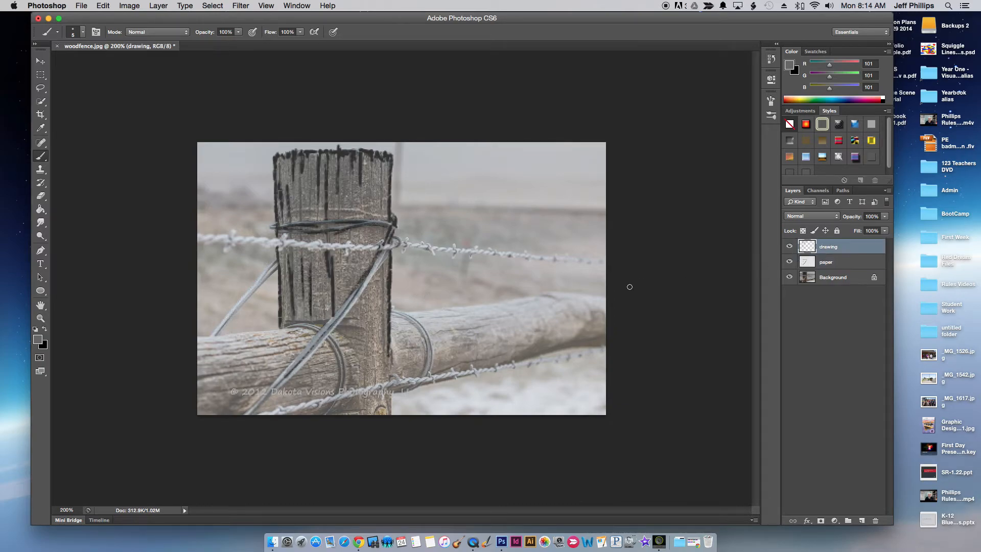
mouse_move(325, 339)
left_mouse_down()
mouse_move(395, 230)
mouse_move(393, 239)
left_mouse_up()
mouse_move(280, 260)
left_mouse_down()
mouse_move(215, 332)
mouse_move(277, 263)
left_mouse_up()
mouse_move(312, 333)
left_mouse_down()
mouse_move(290, 325)
mouse_move(329, 340)
left_mouse_up()
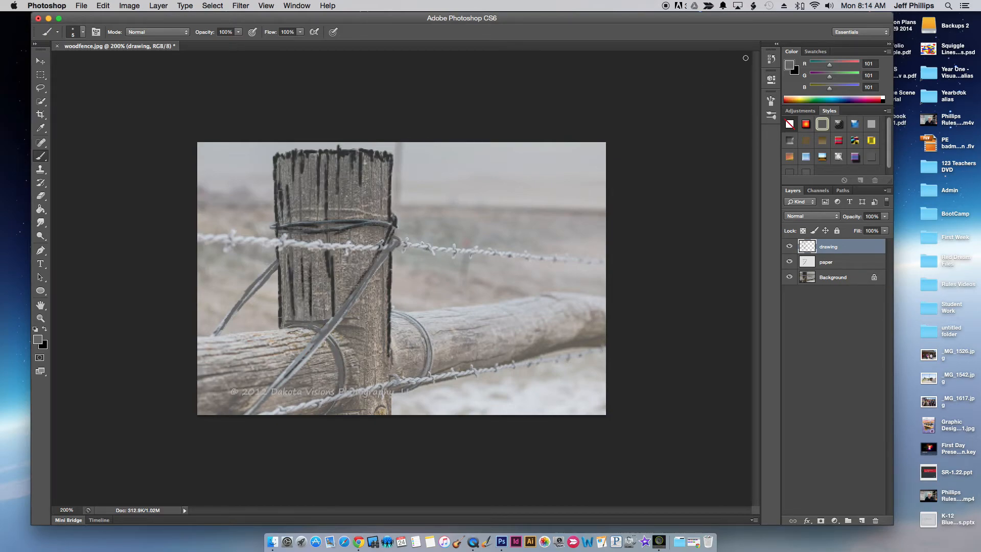
Set the foreground colour to near-black, RGB 26.
left_click(790, 66)
left_click_drag(352, 264, 339, 293)
left_click(584, 170)
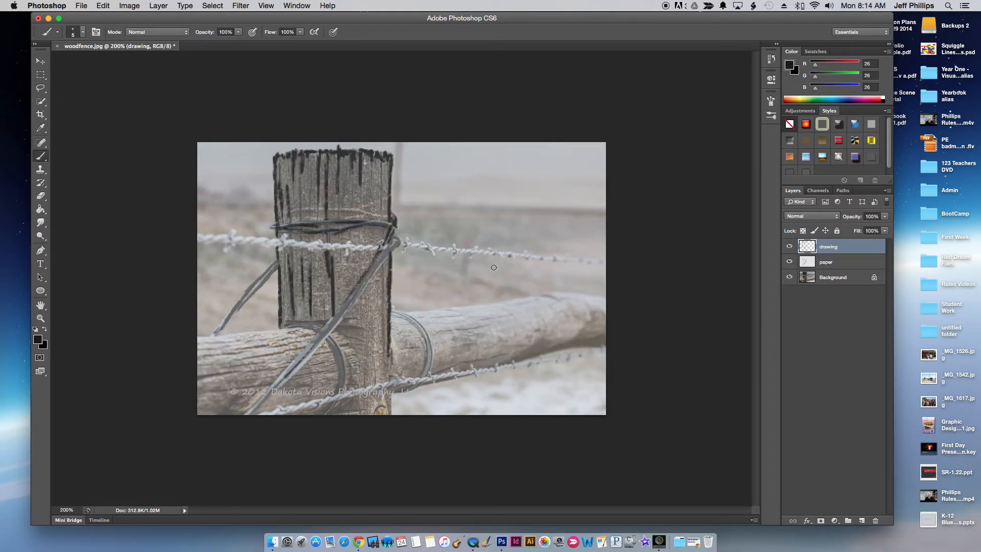
Trace the post's lower edge, the rails' edges, the wire loop and the dark grain around the joint.
mouse_move(389, 368)
left_mouse_down()
mouse_move(391, 416)
mouse_move(346, 396)
mouse_move(356, 363)
mouse_move(344, 342)
mouse_move(355, 347)
mouse_move(337, 335)
left_mouse_up()
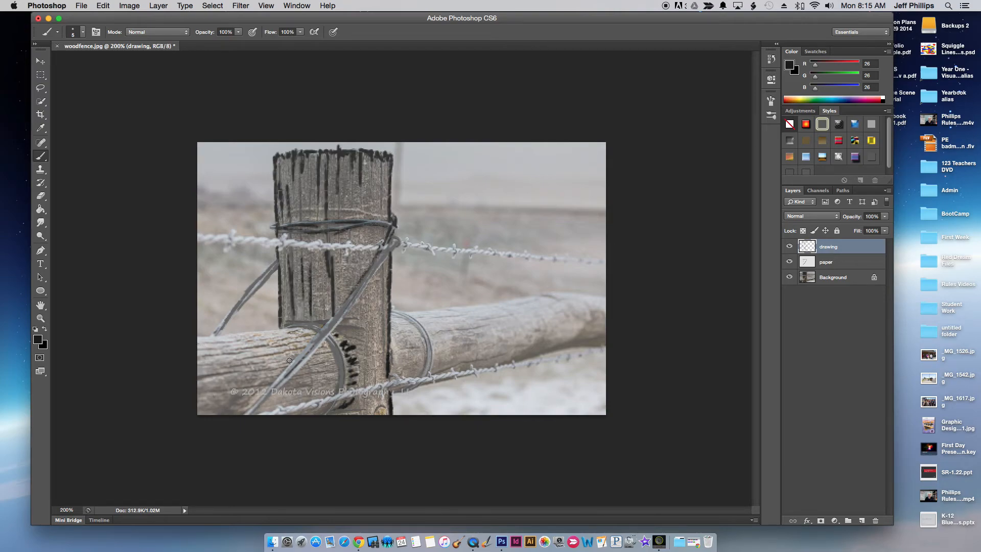
mouse_move(294, 329)
left_mouse_down()
mouse_move(194, 340)
mouse_move(283, 324)
mouse_move(259, 334)
mouse_move(280, 326)
mouse_move(312, 335)
mouse_move(276, 342)
mouse_move(285, 348)
mouse_move(269, 355)
mouse_move(312, 354)
mouse_move(322, 372)
mouse_move(309, 388)
mouse_move(335, 381)
mouse_move(306, 399)
mouse_move(323, 382)
left_mouse_up()
mouse_move(398, 315)
left_mouse_down()
mouse_move(425, 345)
mouse_move(419, 378)
mouse_move(426, 349)
mouse_move(425, 375)
mouse_move(395, 390)
mouse_move(457, 377)
left_mouse_up()
left_click_drag(513, 366, 571, 347)
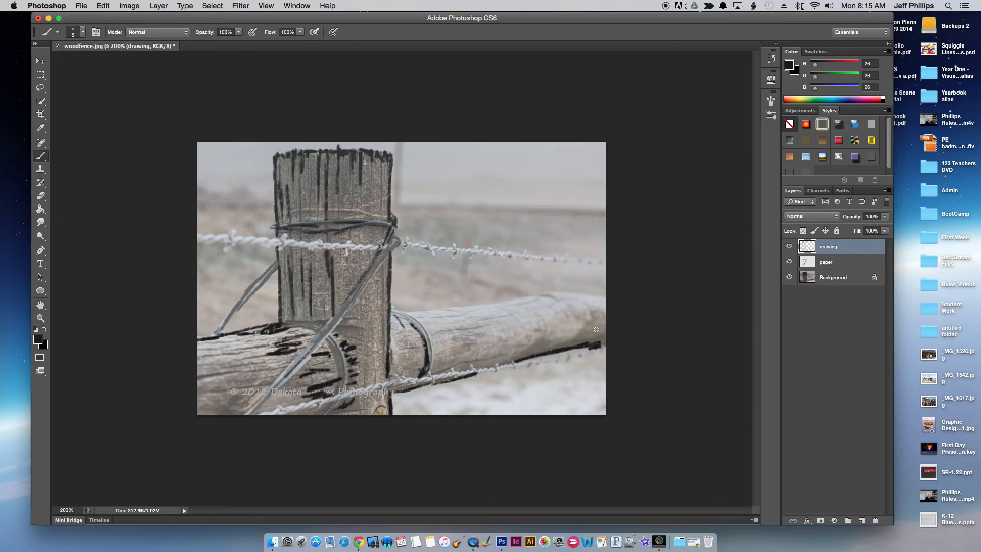
Set the paper layer's opacity to 100% to hide the photo.
left_click(853, 266)
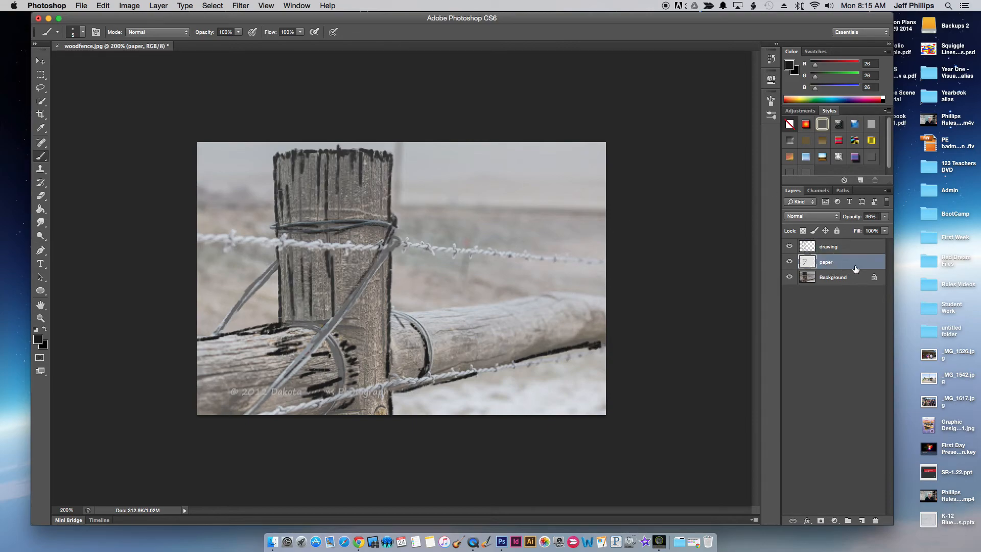
mouse_move(885, 216)
left_mouse_down()
mouse_move(863, 227)
mouse_move(894, 229)
left_mouse_up()
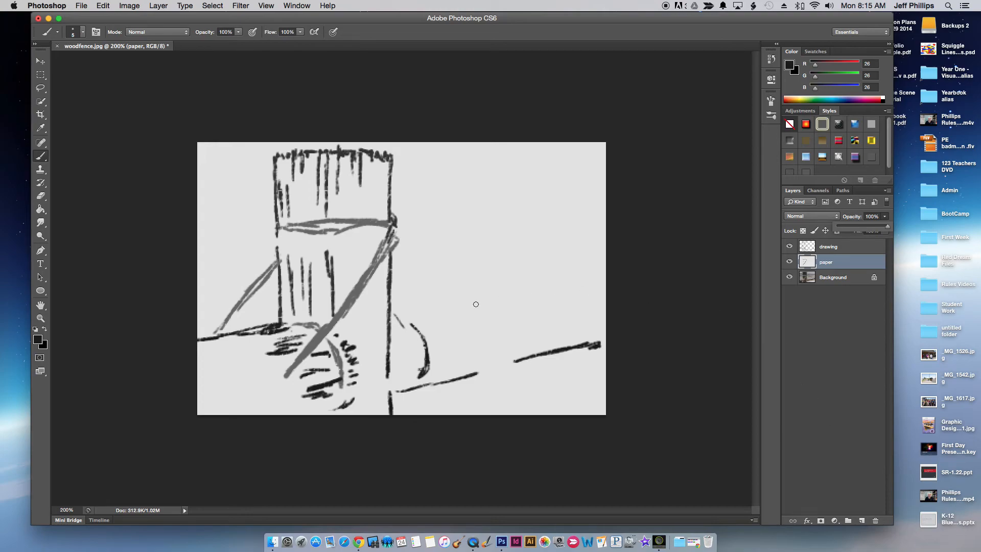
Reduce the Charcoal Pencil brush size to 2 px.
left_click(82, 32)
left_click(49, 65)
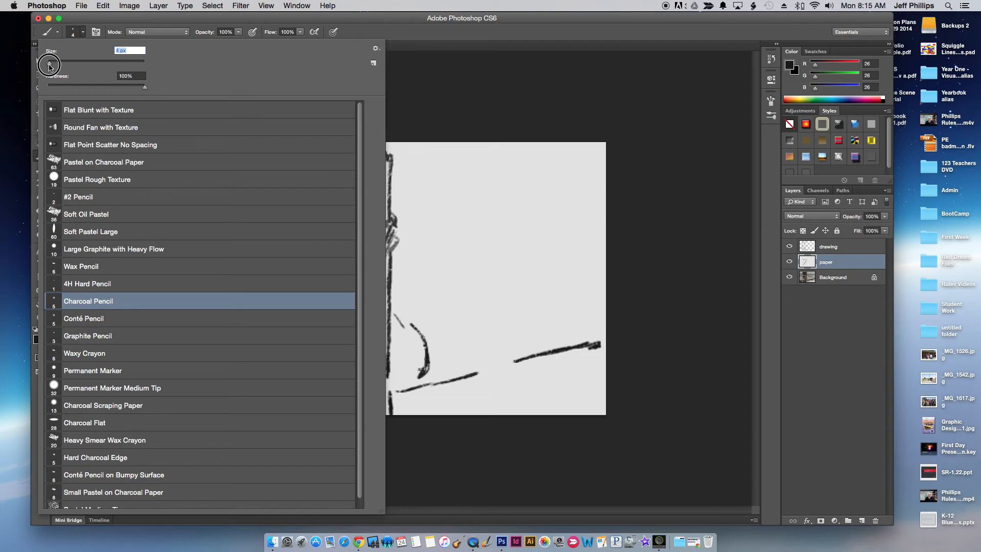
left_click(49, 65)
left_click(49, 64)
left_click_drag(49, 64, 48, 64)
left_click(467, 187)
Shade the post's left side and upper part with fine vertical wood-grain strokes above and below the wrapped wire.
mouse_move(283, 164)
left_mouse_down()
mouse_move(281, 185)
mouse_move(280, 160)
mouse_move(280, 174)
left_mouse_up()
mouse_move(287, 167)
left_mouse_down()
mouse_move(312, 181)
mouse_move(314, 163)
mouse_move(333, 176)
mouse_move(330, 147)
mouse_move(333, 174)
mouse_move(346, 159)
left_mouse_up()
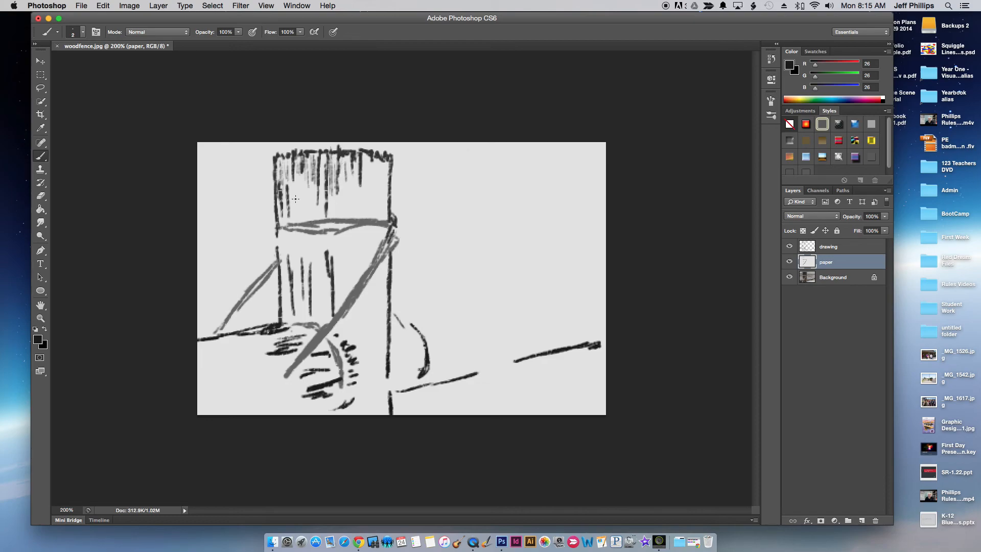
mouse_move(284, 236)
left_mouse_down()
mouse_move(287, 262)
mouse_move(296, 249)
mouse_move(284, 230)
mouse_move(287, 312)
mouse_move(289, 303)
left_mouse_up()
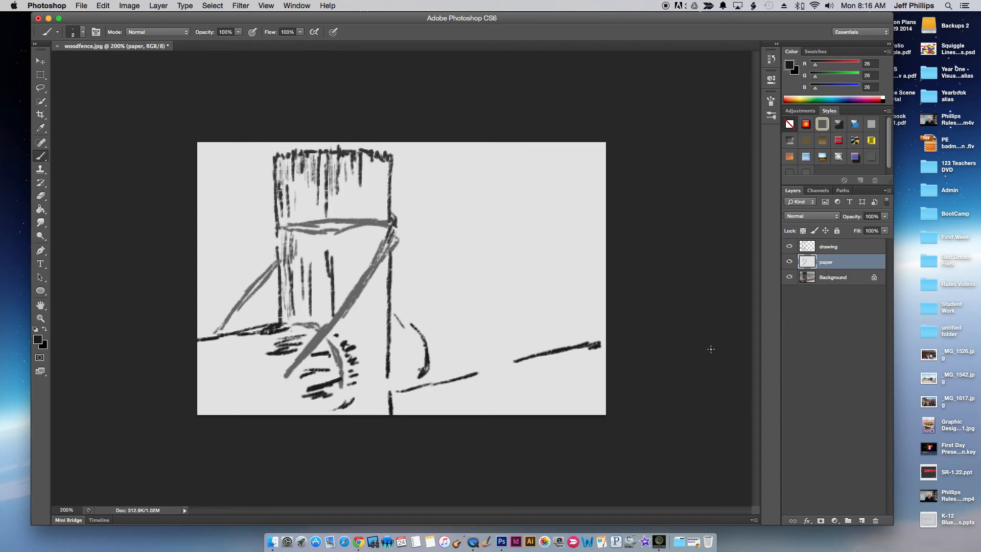
On the drawing layer, add fine shading strokes at the post's upper right and beneath the wrapped wire.
left_click(841, 248)
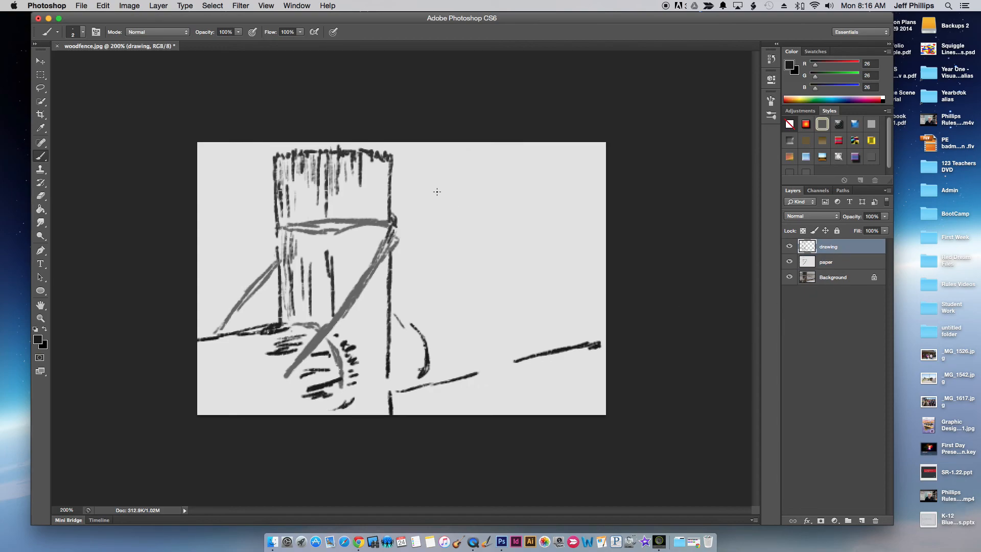
mouse_move(373, 175)
left_mouse_down()
mouse_move(366, 158)
mouse_move(374, 155)
mouse_move(385, 179)
left_mouse_up()
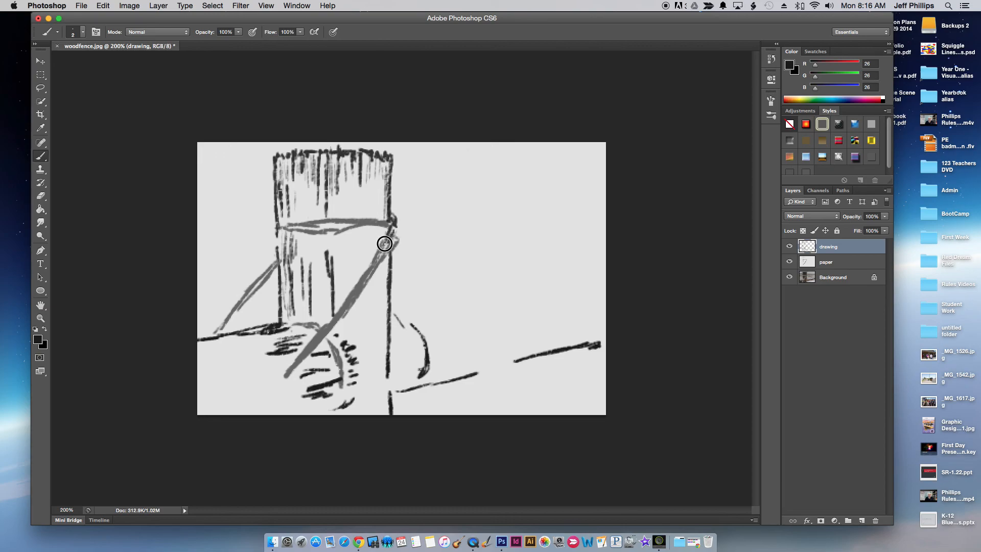
left_click_drag(377, 229, 332, 228)
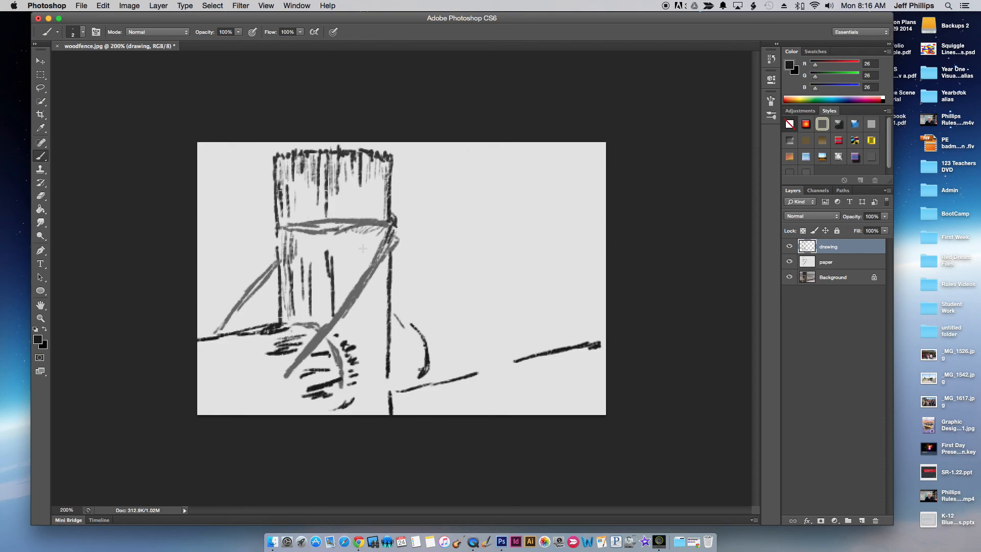